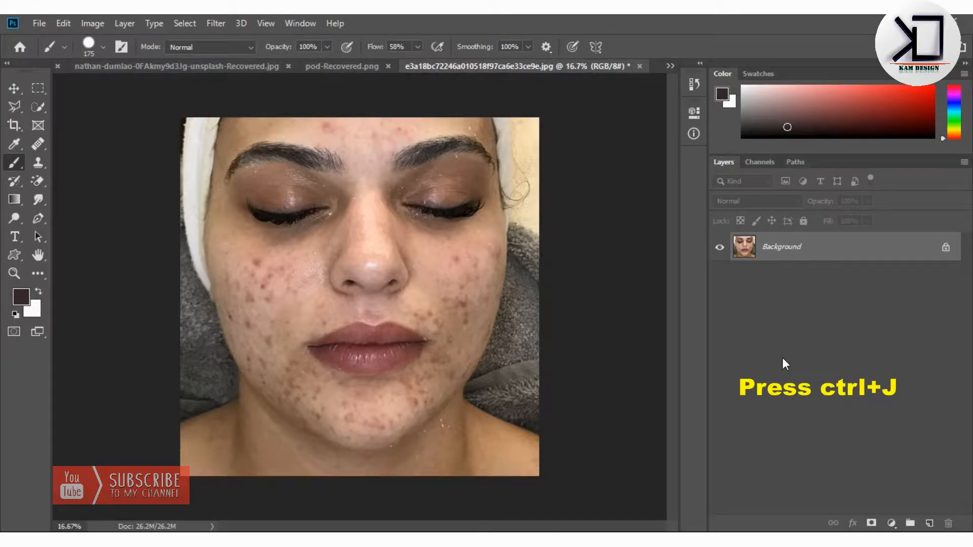
Duplicate the Background layer and heal the acne spots on the cheek at the image's right side with the Healing Brush.
key("ctrl+j")
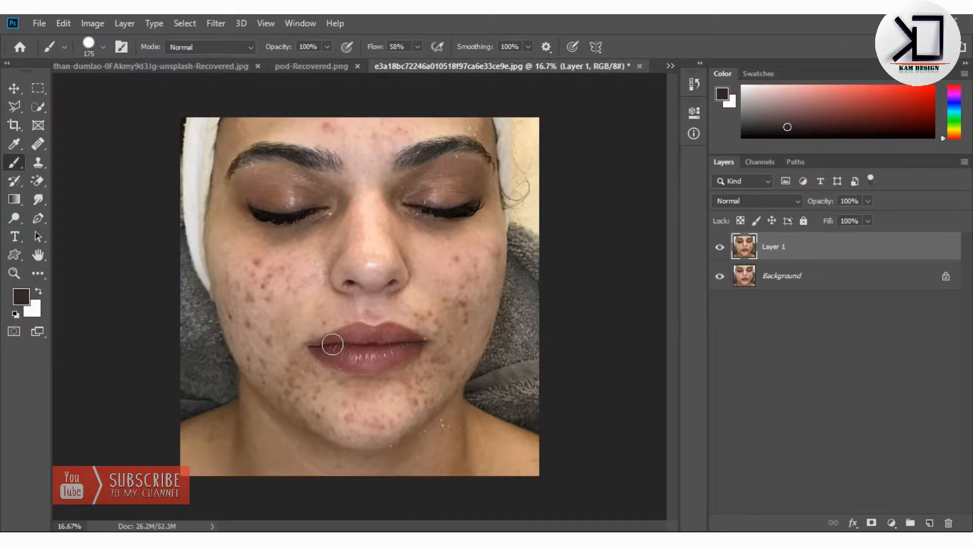
left_click(35, 144)
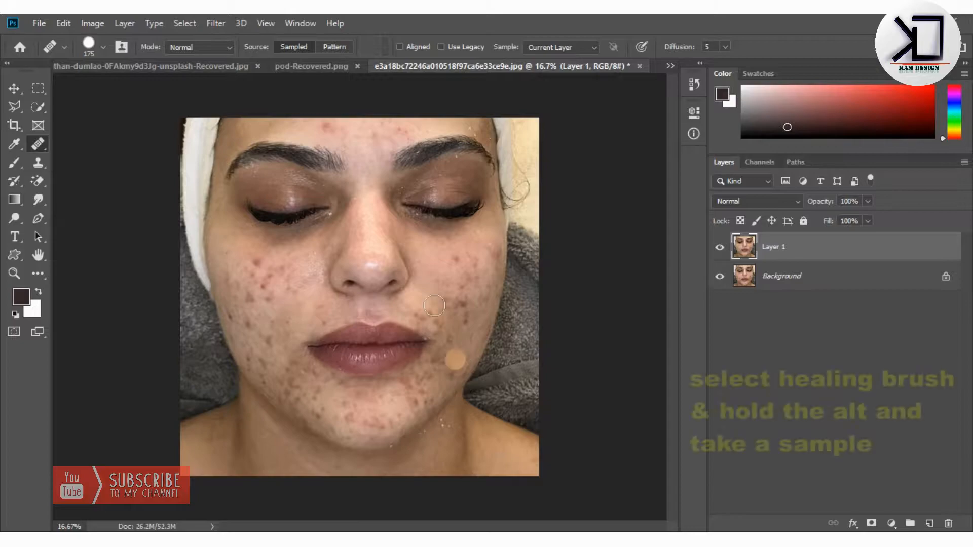
mouse_move(462, 315)
left_mouse_down()
mouse_move(445, 302)
mouse_move(462, 310)
mouse_move(444, 317)
mouse_move(419, 314)
mouse_move(495, 258)
mouse_move(477, 307)
left_mouse_up()
mouse_move(478, 267)
left_mouse_down()
mouse_move(476, 309)
mouse_move(481, 294)
mouse_move(486, 302)
left_mouse_up()
mouse_move(467, 364)
left_mouse_down()
mouse_move(456, 331)
mouse_move(475, 341)
mouse_move(481, 331)
mouse_move(438, 367)
mouse_move(451, 373)
mouse_move(408, 363)
mouse_move(431, 377)
mouse_move(446, 371)
mouse_move(443, 347)
mouse_move(430, 350)
mouse_move(445, 324)
mouse_move(456, 331)
mouse_move(439, 333)
mouse_move(458, 291)
mouse_move(465, 304)
mouse_move(444, 280)
mouse_move(473, 280)
mouse_move(456, 252)
left_mouse_up()
mouse_move(462, 284)
left_mouse_down()
mouse_move(441, 259)
mouse_move(471, 260)
mouse_move(480, 239)
mouse_move(461, 255)
mouse_move(407, 235)
left_mouse_up()
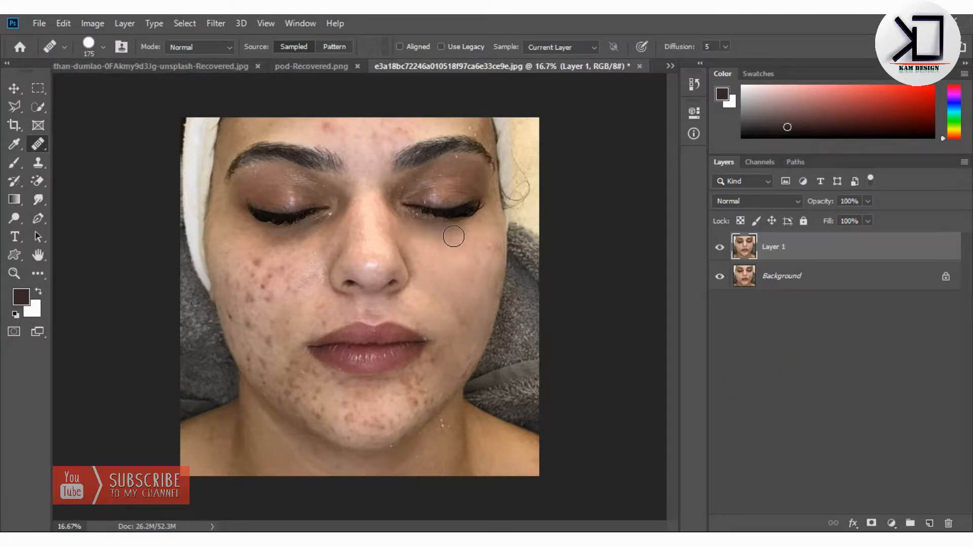
Heal the blemishes along the right side of the jaw and across the chin below the lips.
left_click(448, 365)
mouse_move(438, 361)
left_mouse_down()
mouse_move(421, 406)
mouse_move(416, 383)
mouse_move(401, 407)
mouse_move(401, 389)
mouse_move(400, 404)
mouse_move(431, 375)
mouse_move(419, 401)
mouse_move(428, 407)
mouse_move(459, 372)
mouse_move(412, 395)
mouse_move(464, 353)
mouse_move(475, 368)
mouse_move(468, 356)
mouse_move(412, 413)
mouse_move(390, 421)
left_mouse_up()
left_click(449, 368)
left_click_drag(446, 391, 445, 388)
mouse_move(389, 428)
left_mouse_down()
mouse_move(373, 395)
mouse_move(350, 408)
mouse_move(371, 432)
mouse_move(380, 427)
mouse_move(326, 419)
mouse_move(282, 373)
mouse_move(297, 369)
mouse_move(274, 374)
mouse_move(303, 396)
mouse_move(278, 386)
mouse_move(298, 408)
mouse_move(335, 423)
left_mouse_up()
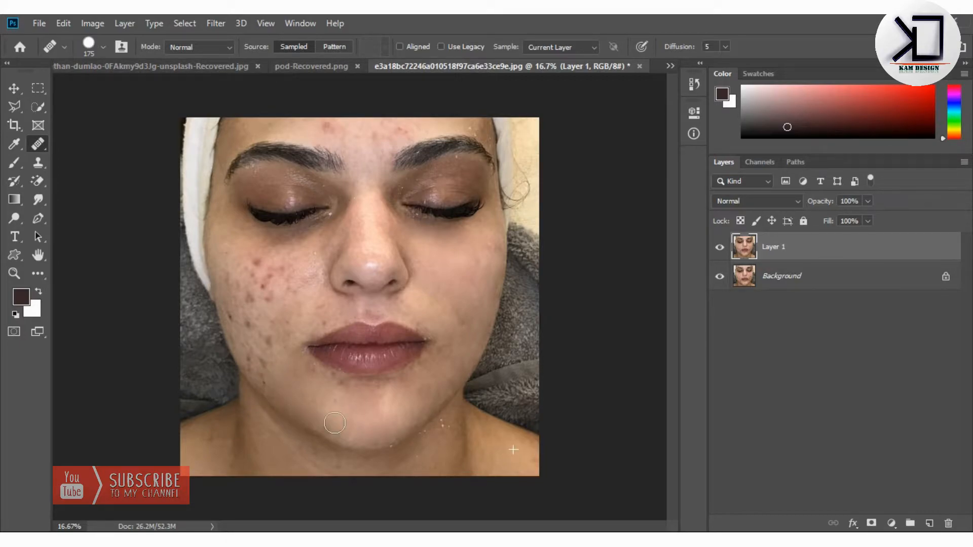
Heal the red and brown spots across the cheek on the image's left side, from below the eye towards the mouth.
mouse_move(289, 268)
left_mouse_down()
mouse_move(284, 297)
mouse_move(274, 301)
left_mouse_up()
mouse_move(270, 279)
left_mouse_down()
mouse_move(277, 287)
mouse_move(266, 279)
mouse_move(296, 275)
mouse_move(277, 272)
left_mouse_up()
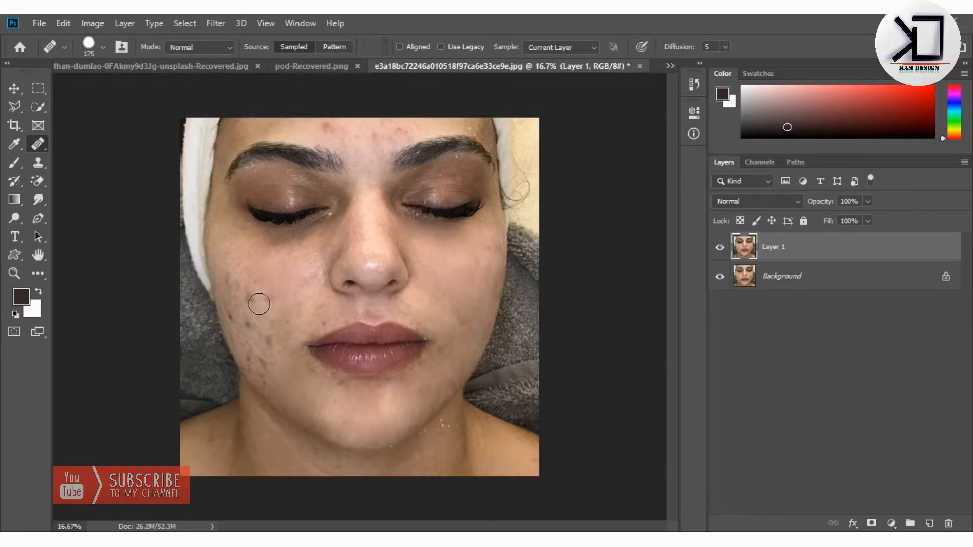
left_click_drag(246, 318, 233, 311)
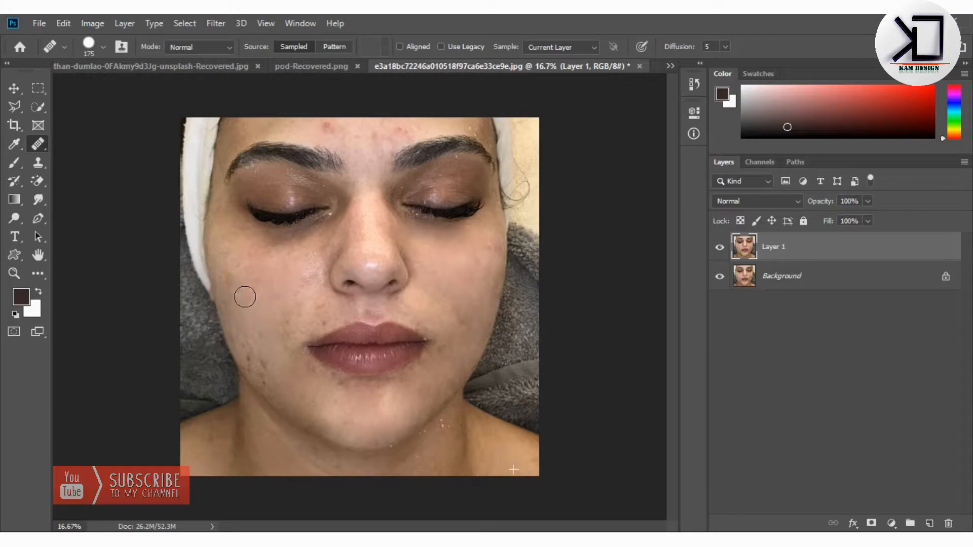
left_click(184, 253)
left_click(197, 251)
left_click(234, 331)
left_click(208, 319)
left_click(243, 251)
left_click(269, 260)
left_click(255, 286)
left_click(287, 265)
left_click(291, 301)
left_click(310, 308)
left_click(325, 311)
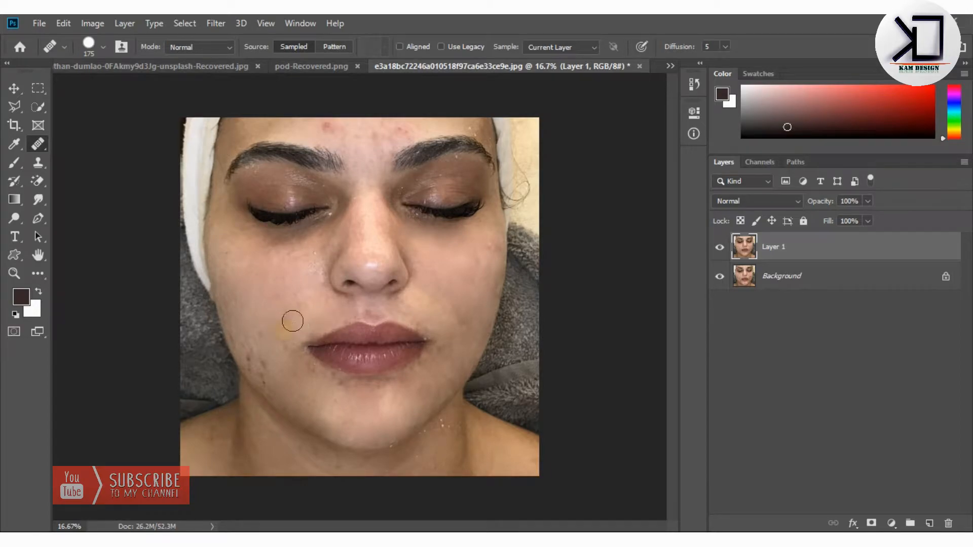
Heal the remaining marks below the lips, on the chin and along the left side of the jaw.
left_click(301, 373)
left_click(330, 375)
left_click_drag(351, 390, 378, 389)
left_click(398, 384)
left_click(414, 376)
left_click(351, 455)
left_click(315, 418)
left_click(289, 380)
left_click_drag(283, 379, 265, 365)
left_click(261, 365)
left_click(251, 361)
left_click(263, 375)
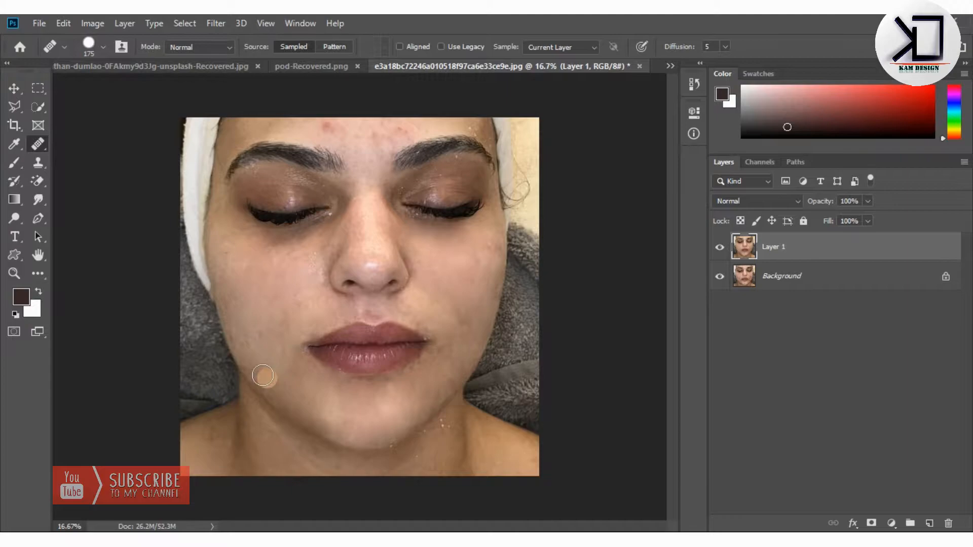
Heal the red spots on the forehead above and between the eyebrows.
left_click(328, 131)
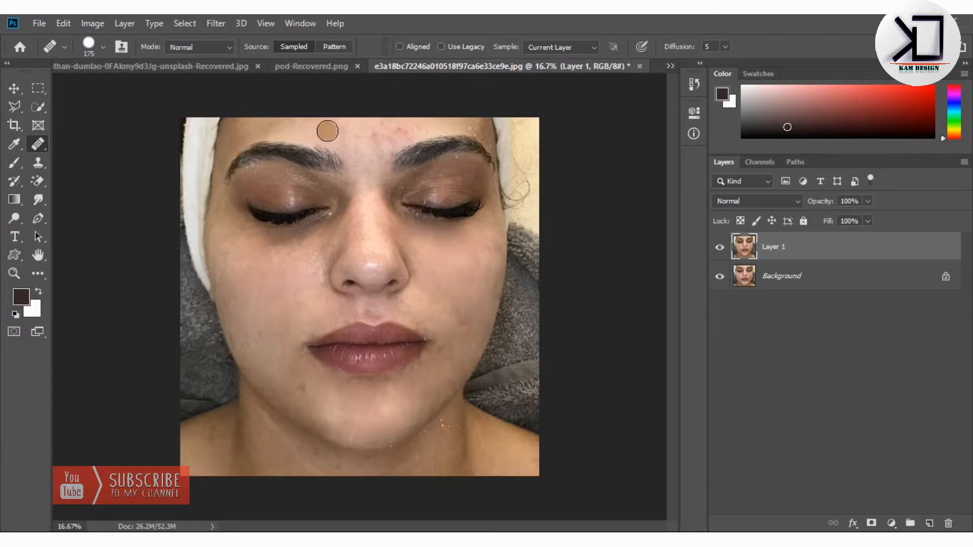
mouse_move(365, 127)
left_mouse_down()
mouse_move(405, 125)
mouse_move(361, 140)
mouse_move(369, 159)
left_mouse_up()
left_click_drag(397, 127, 398, 125)
left_click(497, 124)
left_click(495, 133)
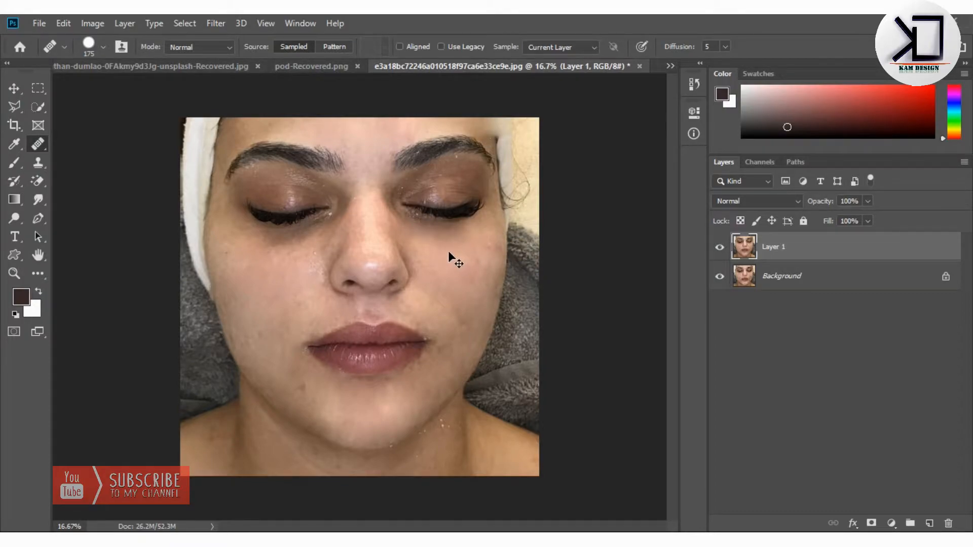
key("ctrl+z")
key("ctrl+z")
Reduce the healing brush to 90 px and heal the specks above the right eyebrow and around both eyes' inner corners.
key("bracketleft")
key("bracketleft")
key("bracketleft")
key("bracketleft")
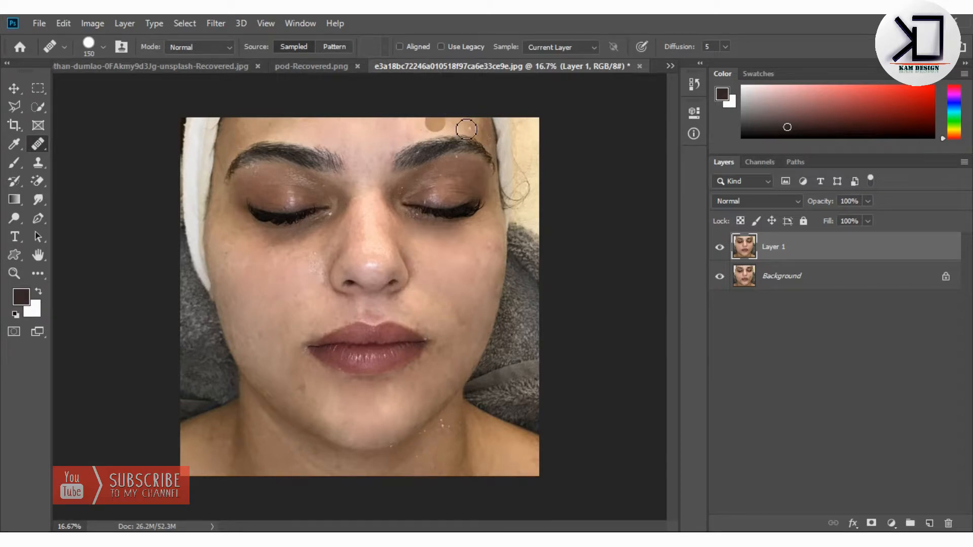
left_click_drag(477, 133, 484, 147)
mouse_move(449, 208)
left_mouse_down()
mouse_move(433, 198)
mouse_move(445, 178)
mouse_move(422, 217)
mouse_move(408, 198)
mouse_move(415, 187)
left_mouse_up()
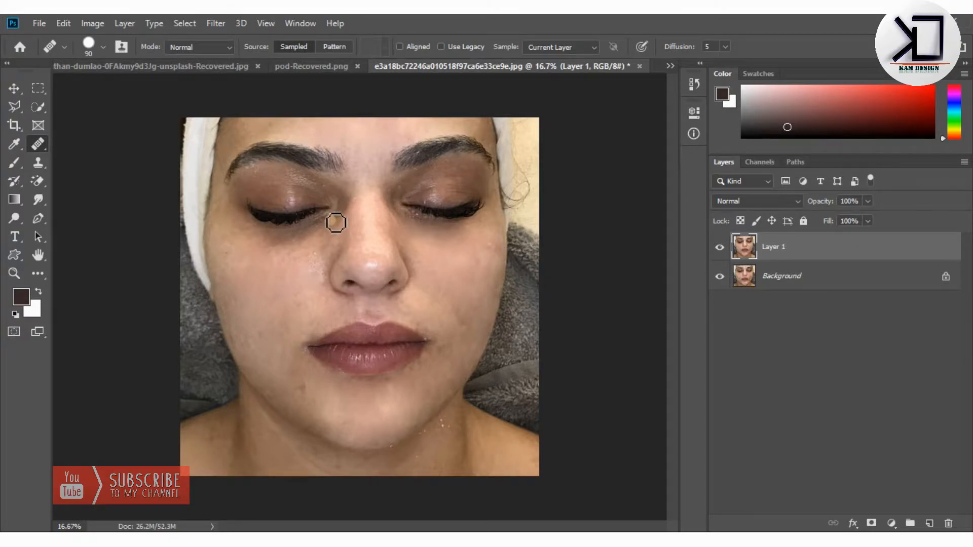
mouse_move(336, 221)
left_mouse_down()
mouse_move(358, 205)
mouse_move(327, 193)
left_mouse_up()
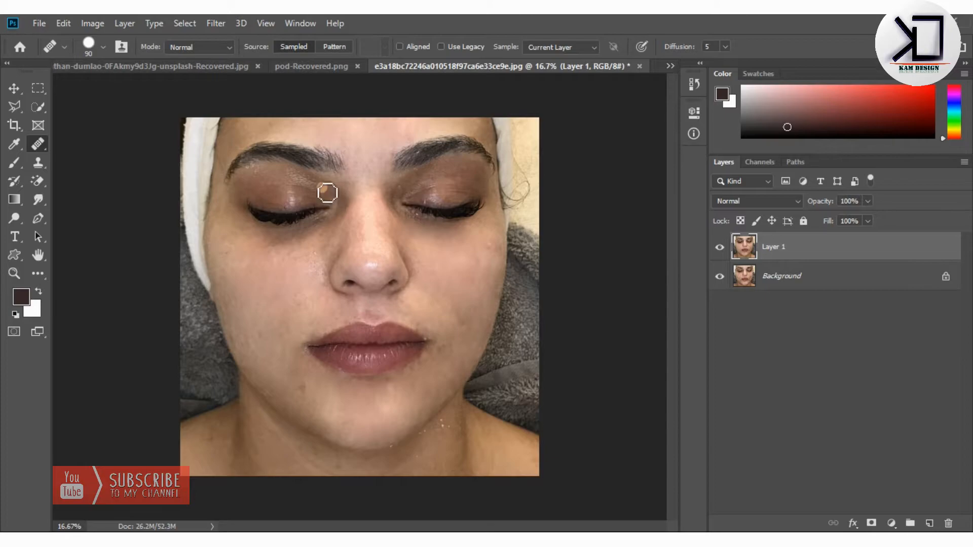
Heal the shiny specks on the right side of the neck just below the jaw.
left_click(445, 430)
left_click(453, 447)
left_click(433, 441)
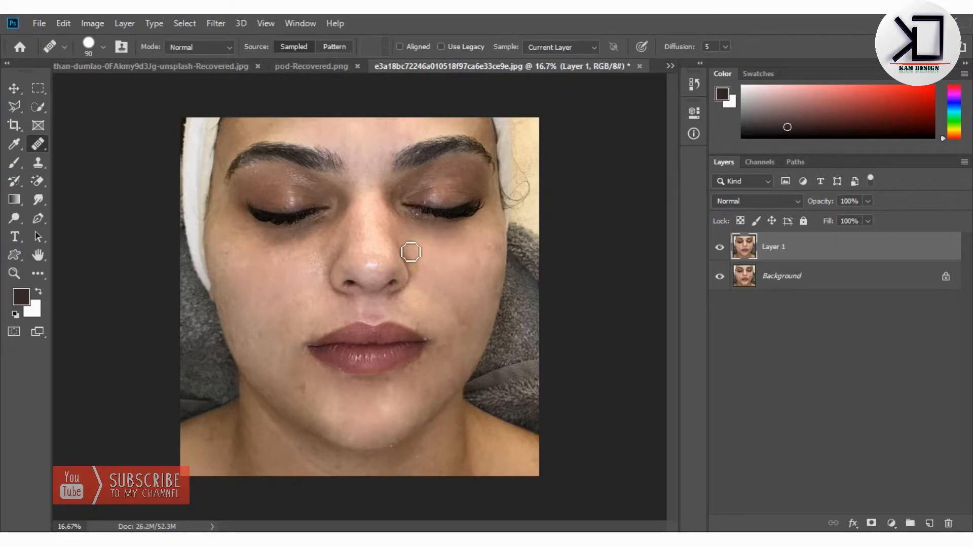
Heal small flaws beside the nose, on the left cheek and jaw, and on both eyelids.
left_click(424, 226)
left_click(409, 238)
left_click_drag(226, 296, 235, 308)
left_click(270, 360)
left_click(265, 177)
left_click(407, 189)
left_click(414, 183)
left_click(420, 178)
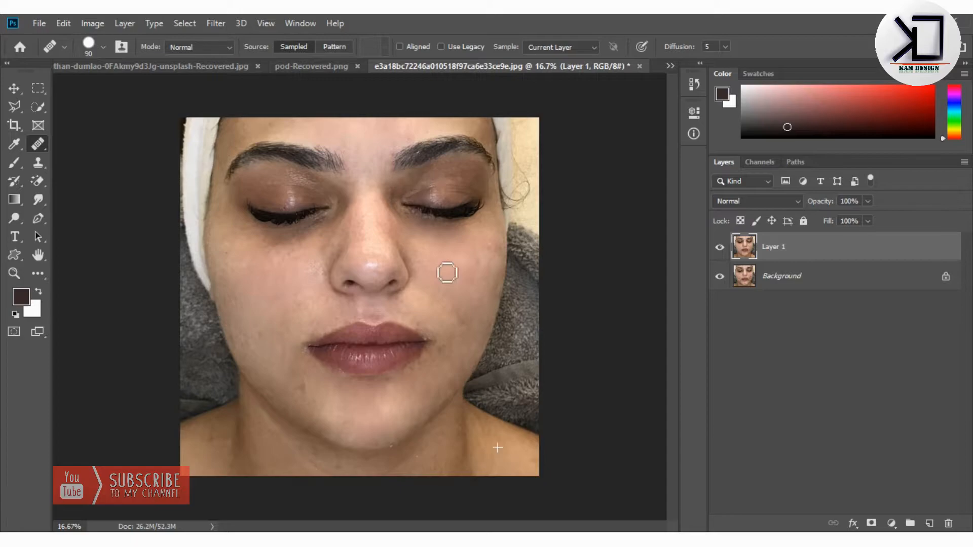
Touch up the right mouth corner and the last uneven spots on both cheeks with the Healing Brush.
left_click_drag(426, 338, 434, 339)
left_click(456, 305)
left_click(444, 349)
left_click(302, 261)
left_click(284, 311)
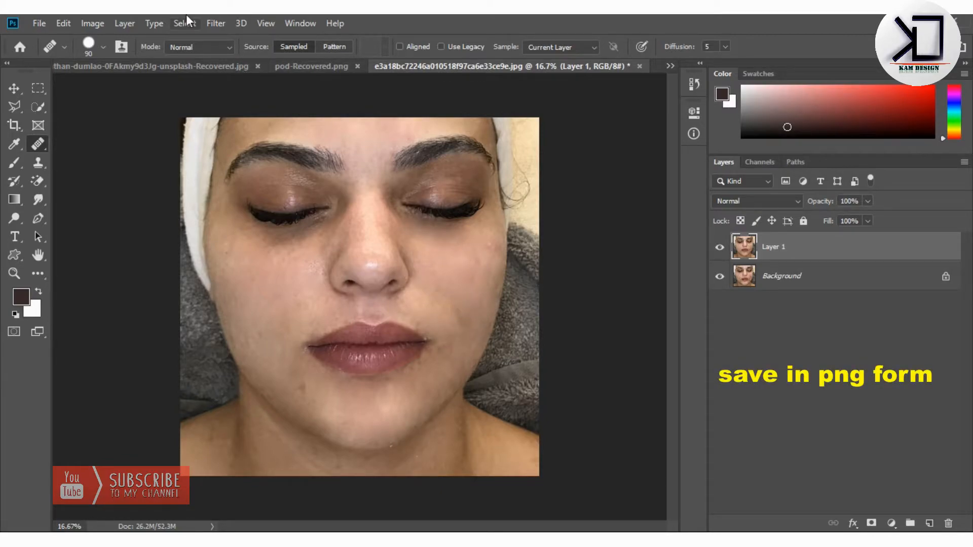
Save the retouched image in PNG format under the file name "new skin" in the photoshop folder.
left_click(41, 23)
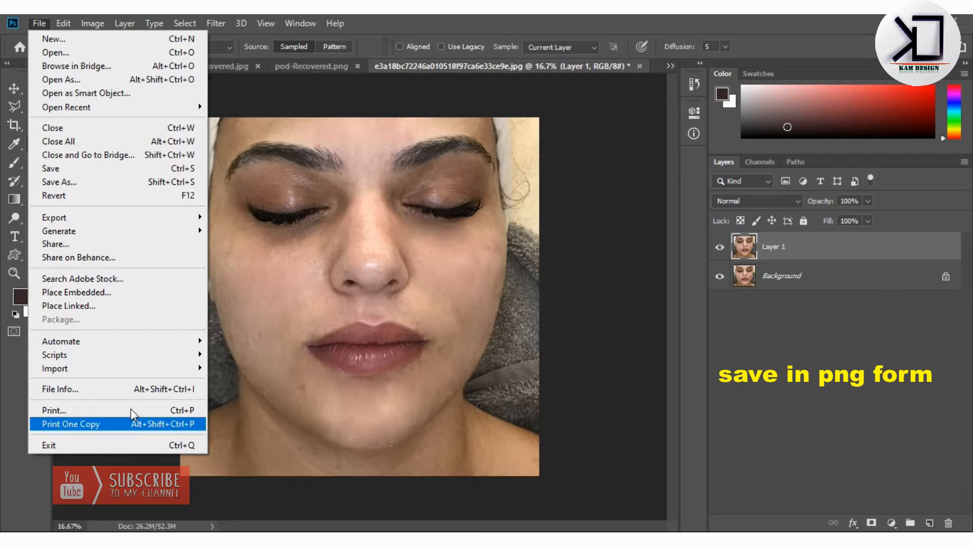
left_click(152, 182)
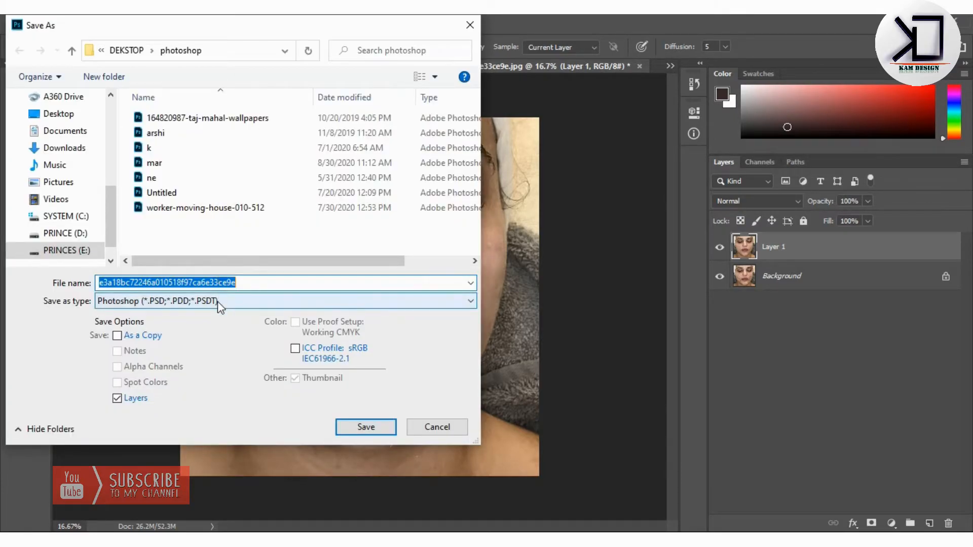
left_click(218, 301)
left_click(157, 495)
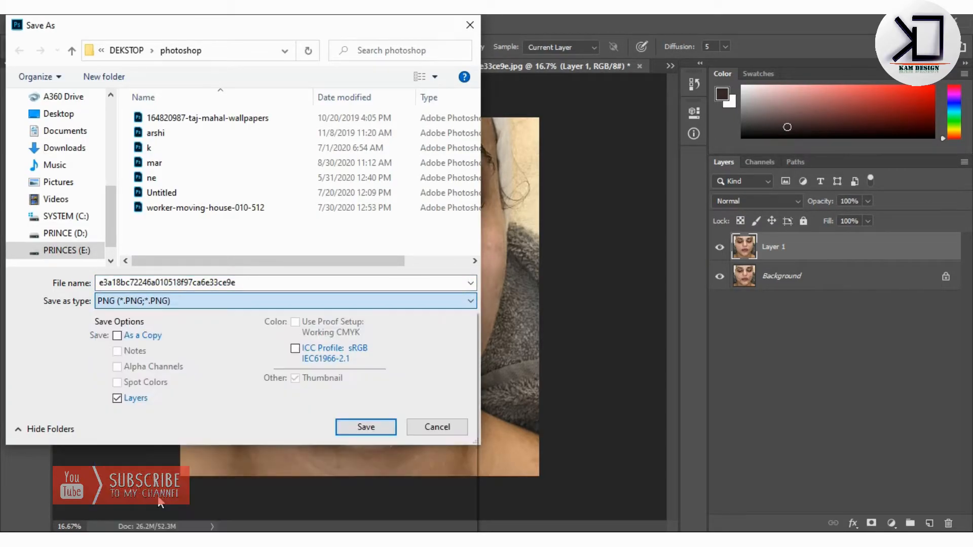
double_click(260, 286)
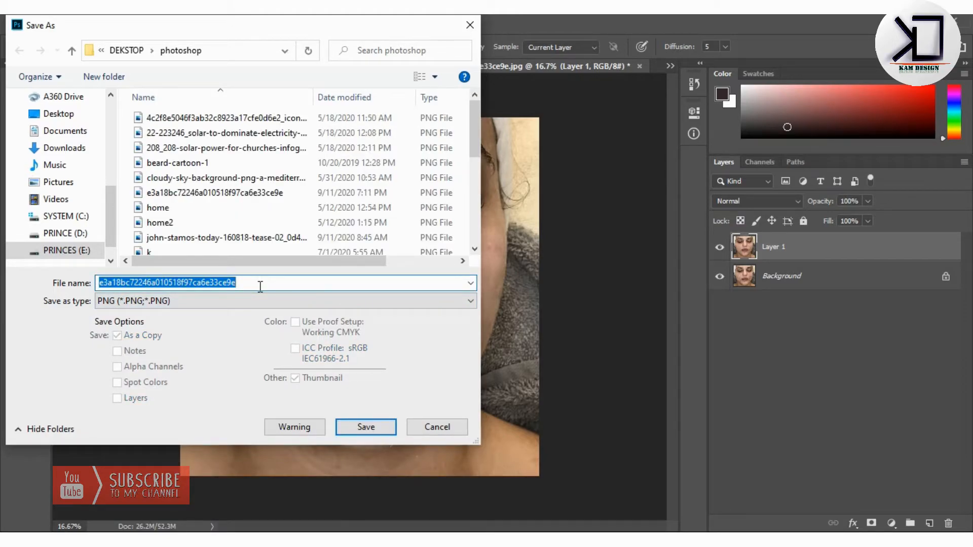
type("new skin")
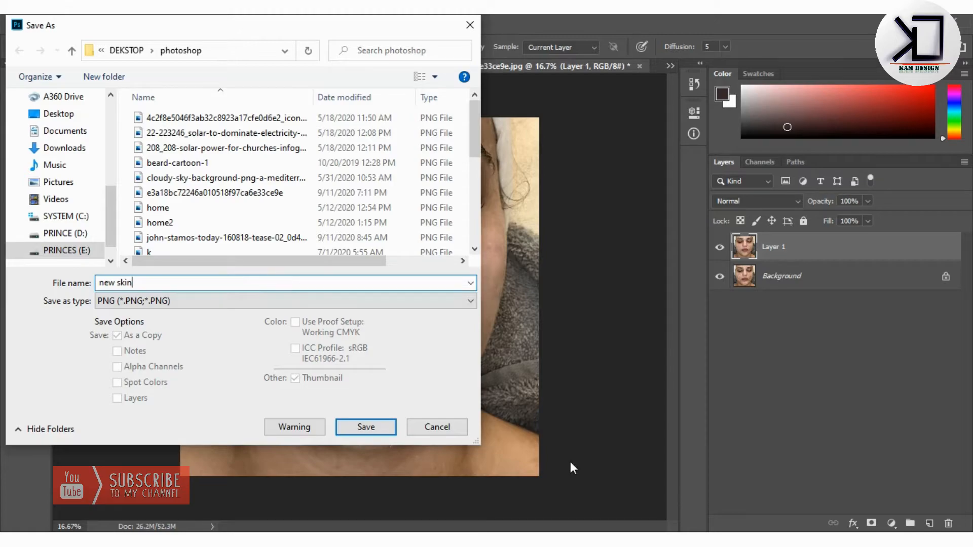
left_click(349, 431)
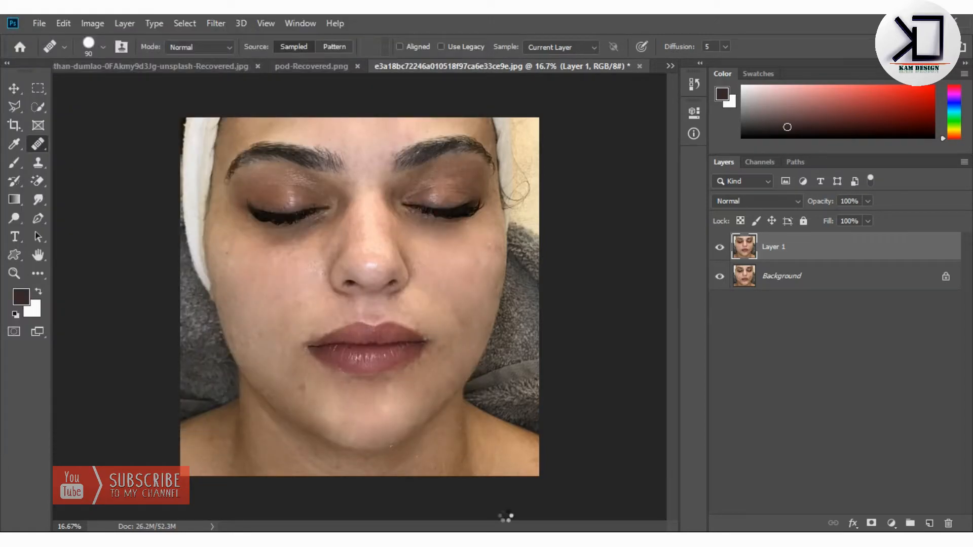
left_click(562, 164)
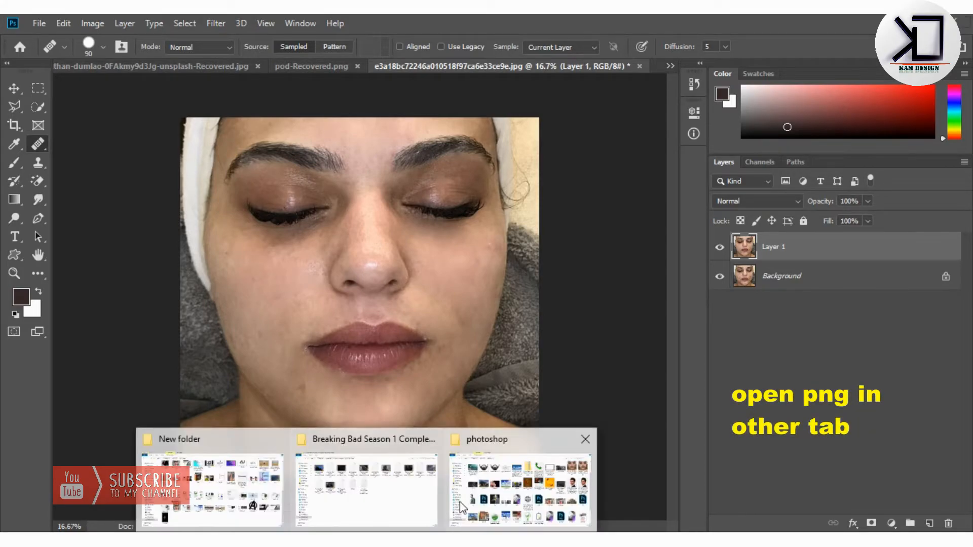
Switch to File Explorer's photoshop folder and open the "new skin" PNG in Photoshop as a separate document.
left_click(485, 491)
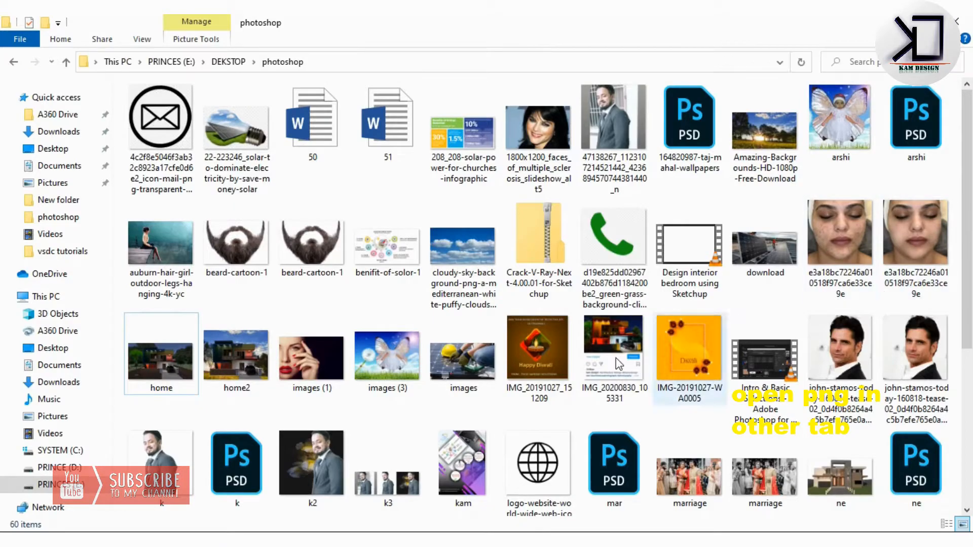
scroll(658, 436, "down", 4)
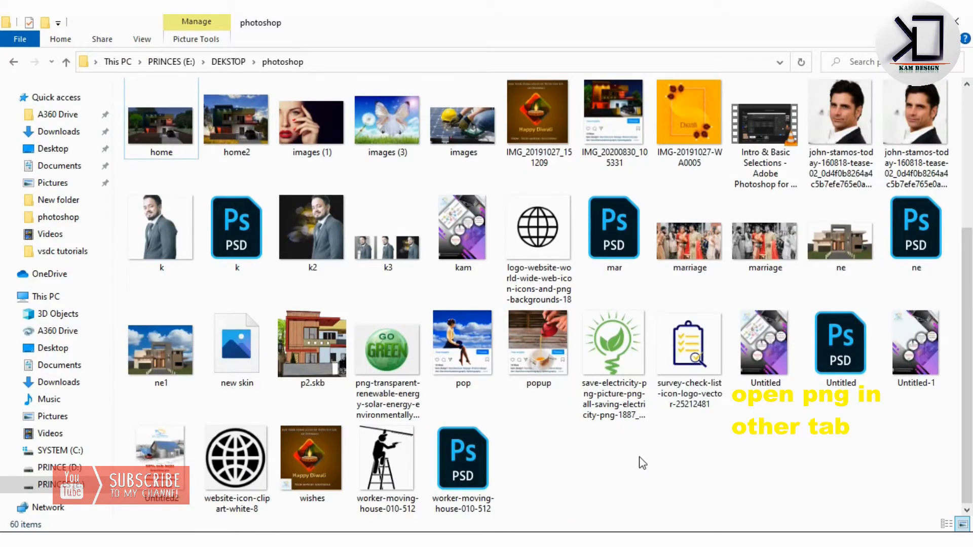
right_click(639, 457)
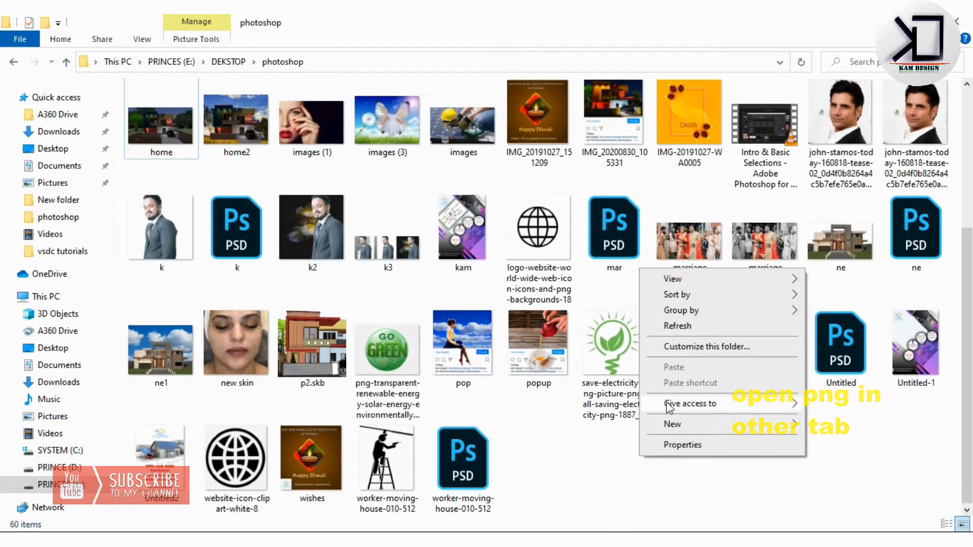
left_click(236, 359)
left_click_drag(239, 344, 546, 523)
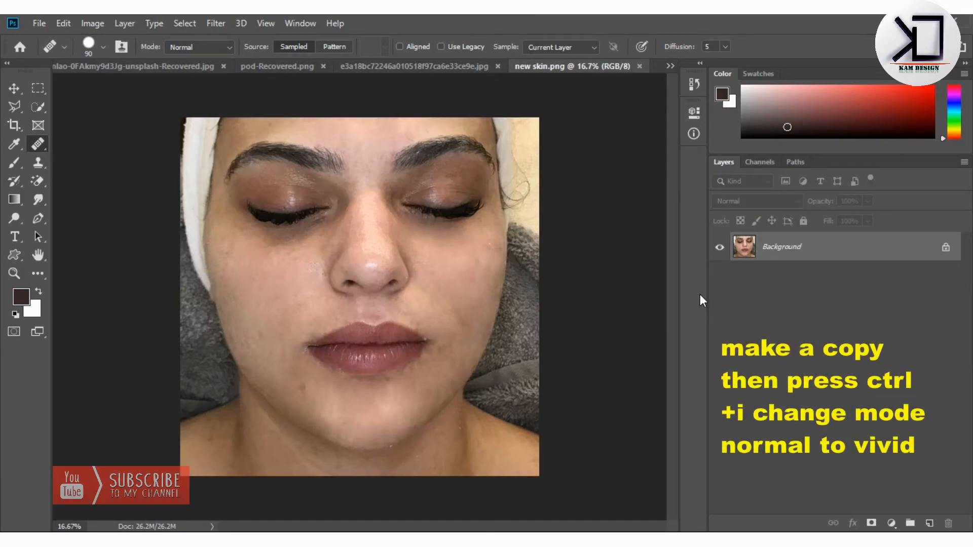
Duplicate the Background layer, invert the copy's colours and set its blend mode to Vivid Light.
key("ctrl+j")
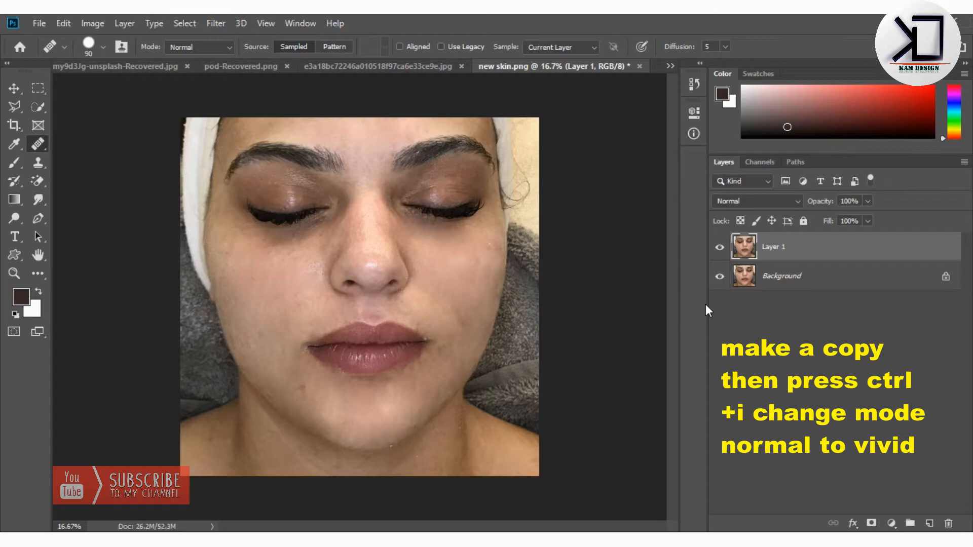
key("ctrl+i")
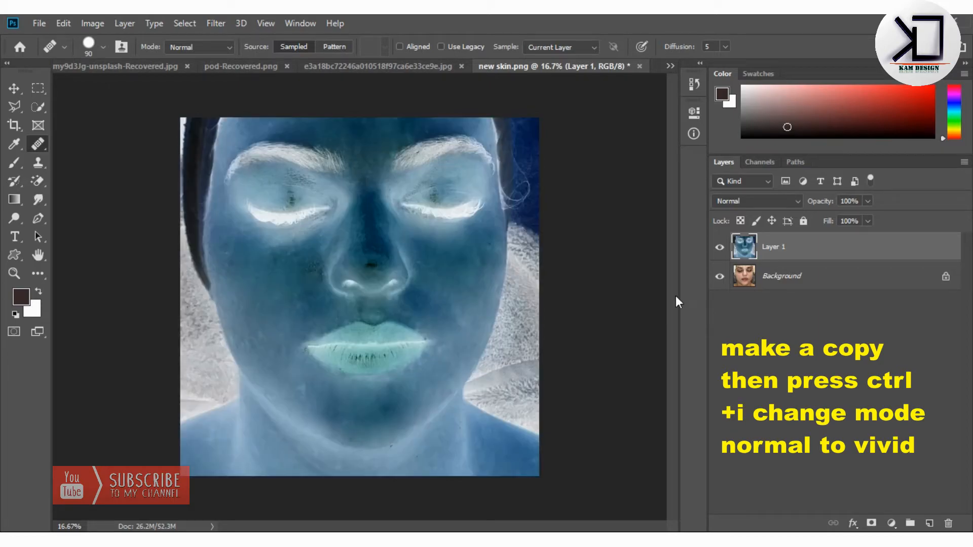
left_click(747, 199)
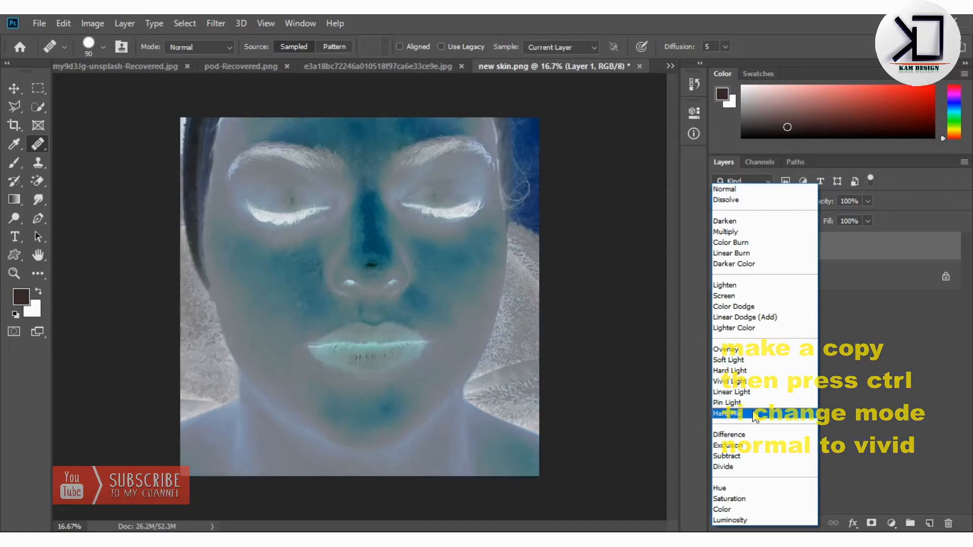
left_click(739, 381)
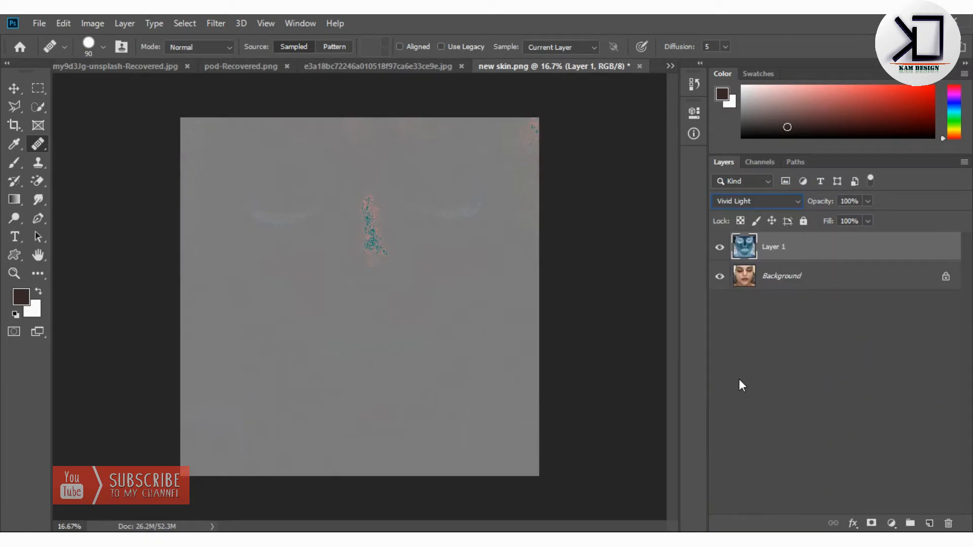
Apply a High Pass filter with a 12.0 pixel radius to the inverted Vivid Light layer.
left_click(217, 23)
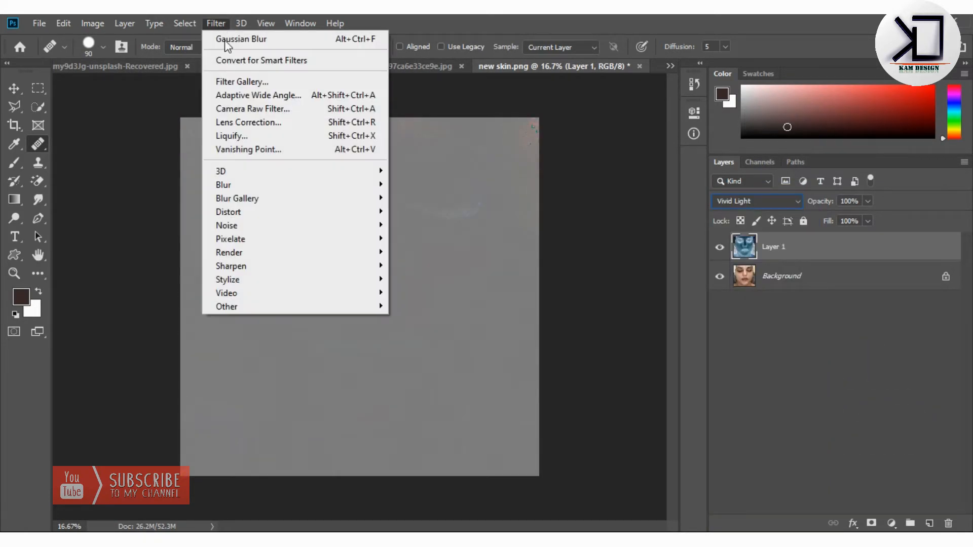
mouse_move(341, 306)
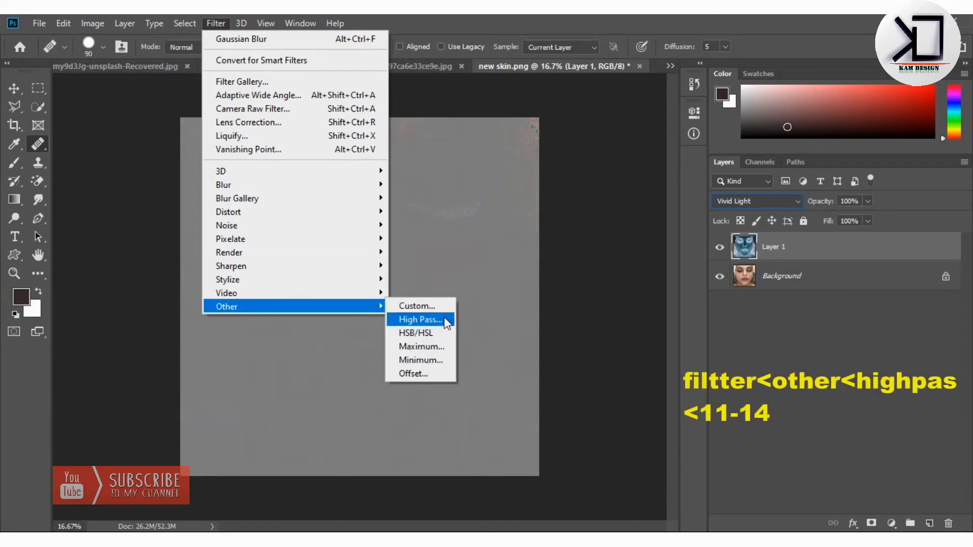
left_click(451, 320)
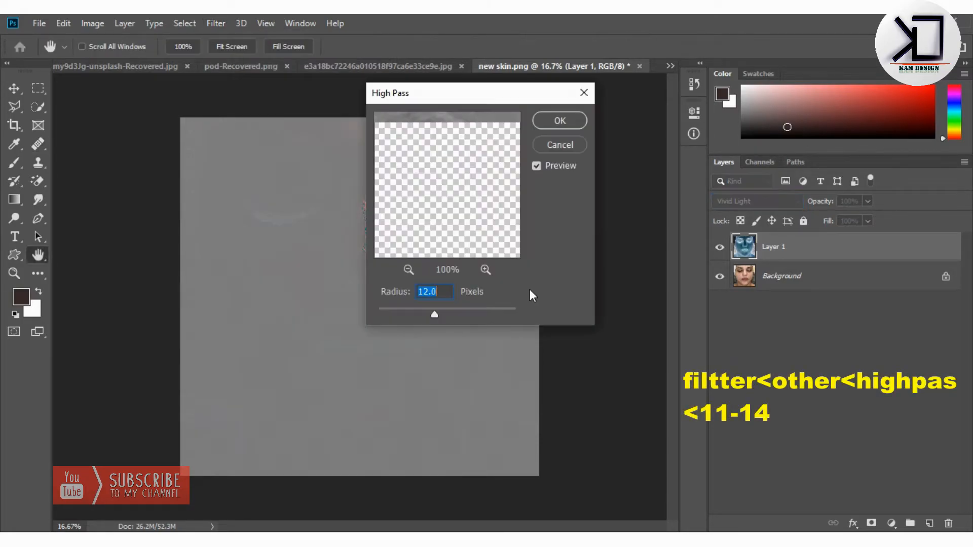
left_click(554, 121)
key("j")
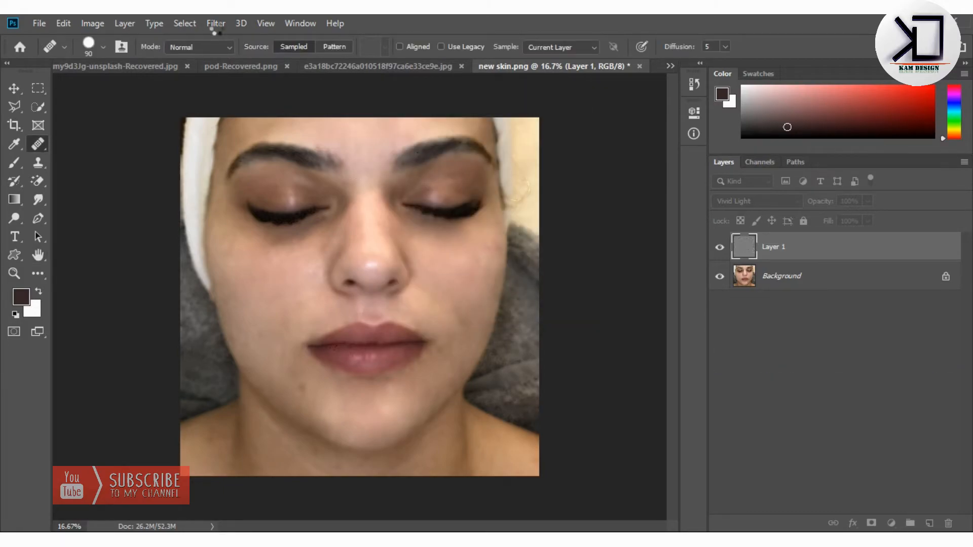
Apply a Gaussian Blur with a 3.5 pixel radius to the High Pass layer.
left_click(214, 24)
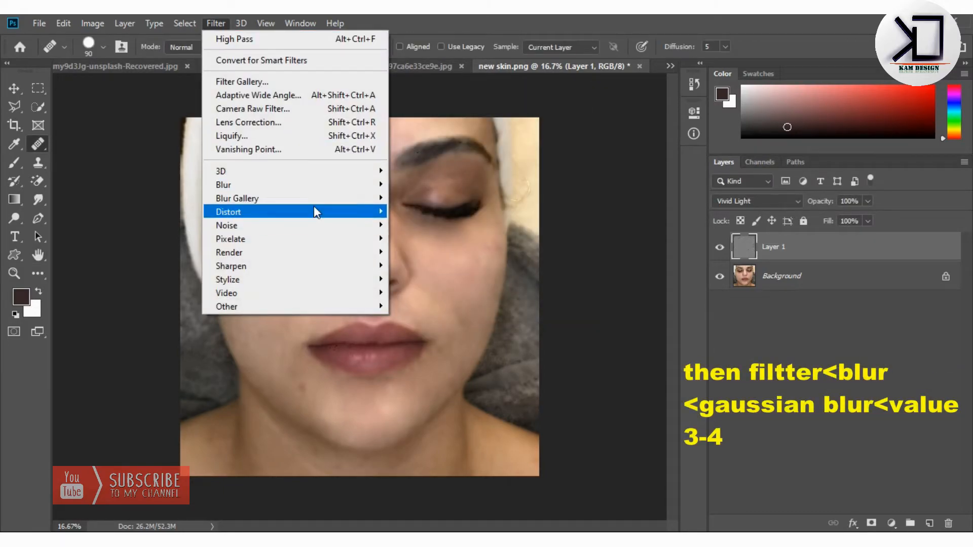
mouse_move(317, 187)
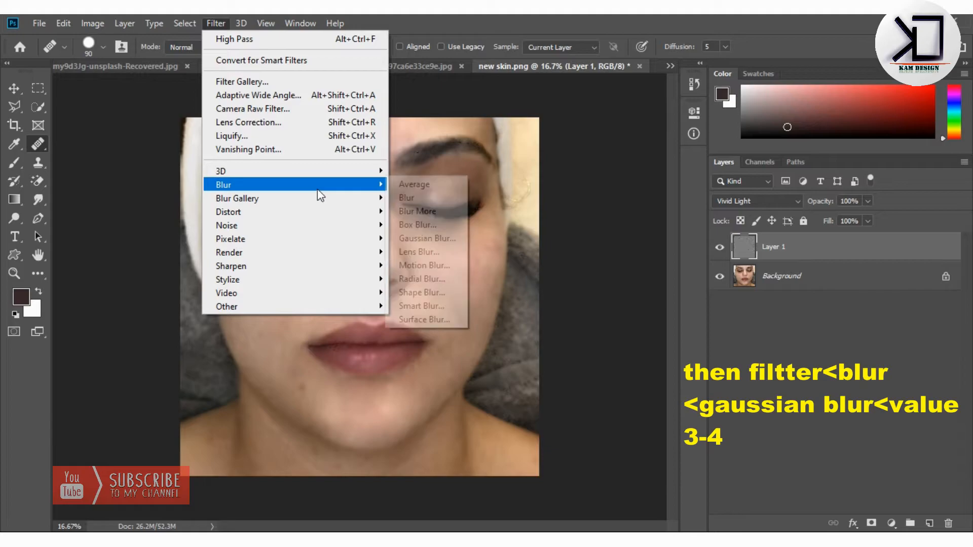
left_click(428, 239)
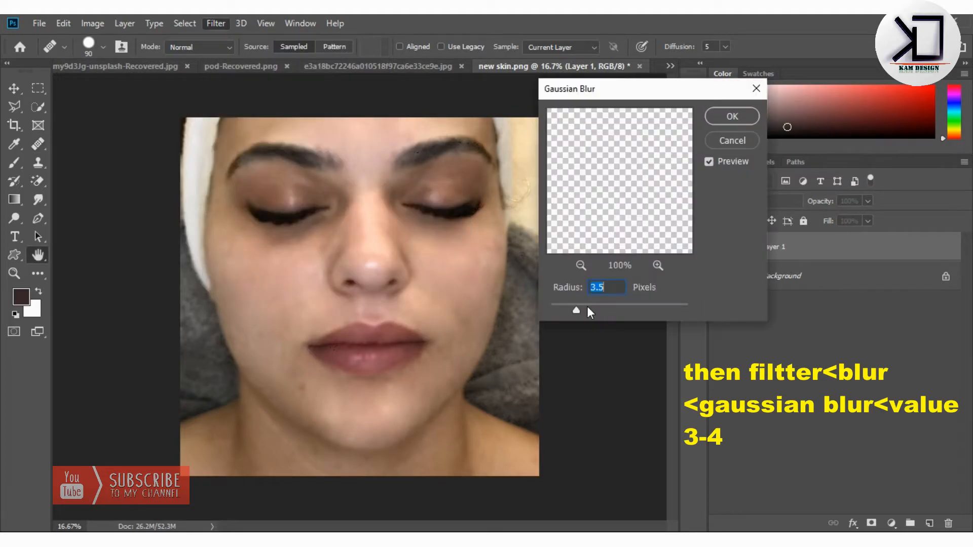
left_click_drag(574, 310, 576, 310)
left_click(730, 116)
key("j")
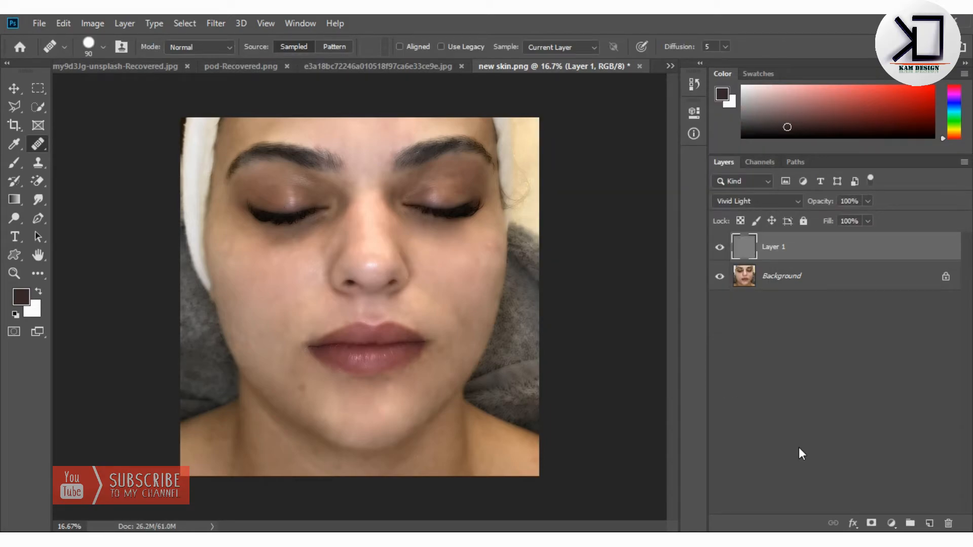
Add a black layer mask to Layer 1 that hides its whole smoothing effect.
left_click(872, 523, "alt")
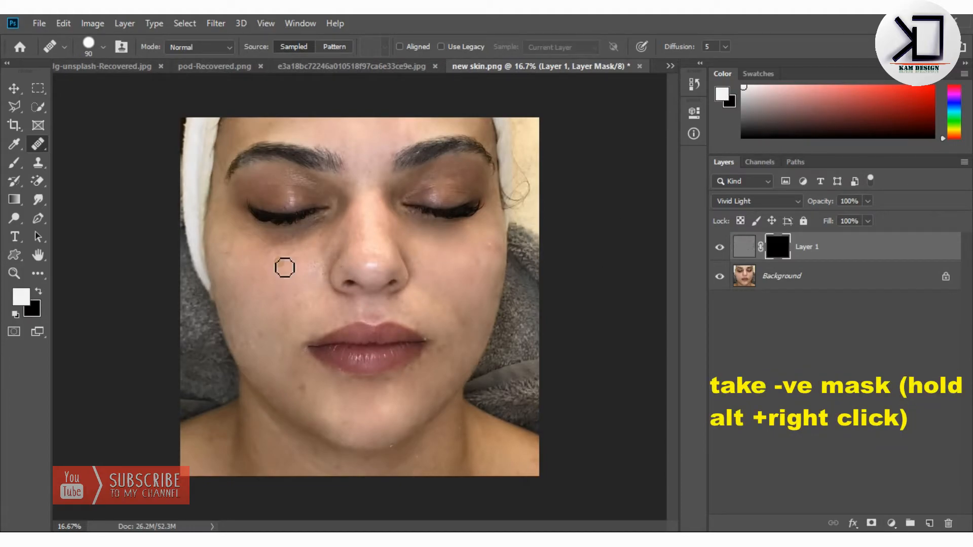
key("bracketright")
key("bracketright")
key("bracketright")
key("bracketright")
key("bracketright")
key("bracketright")
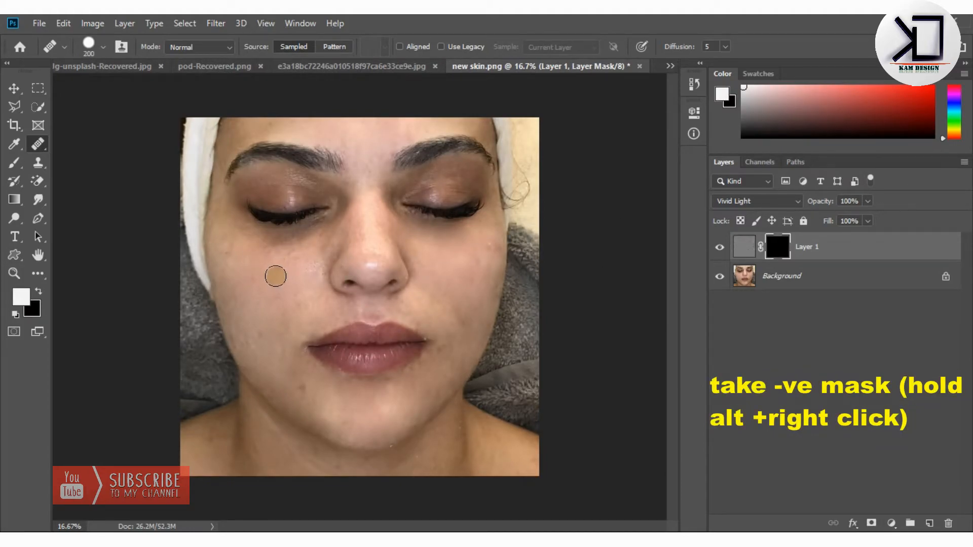
Paint white with the Brush tool on Layer 1's mask over the left-hand cheek, varying the brush size to suit the area.
left_click(14, 163)
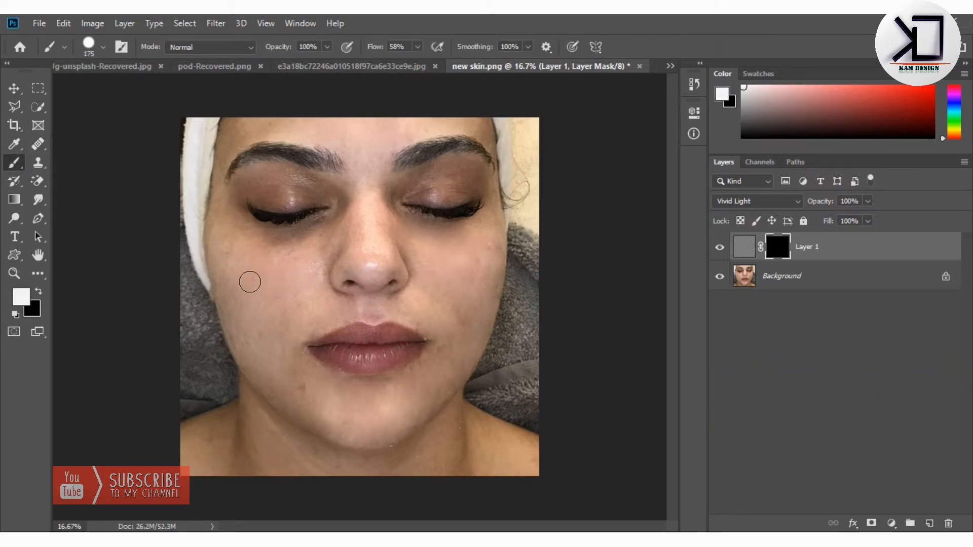
mouse_move(239, 261)
left_mouse_down()
mouse_move(243, 298)
mouse_move(219, 254)
mouse_move(229, 289)
mouse_move(222, 217)
mouse_move(234, 285)
mouse_move(253, 295)
mouse_move(291, 263)
mouse_move(279, 272)
mouse_move(305, 281)
mouse_move(313, 269)
mouse_move(286, 299)
left_mouse_up()
key("bracketright")
key("bracketright")
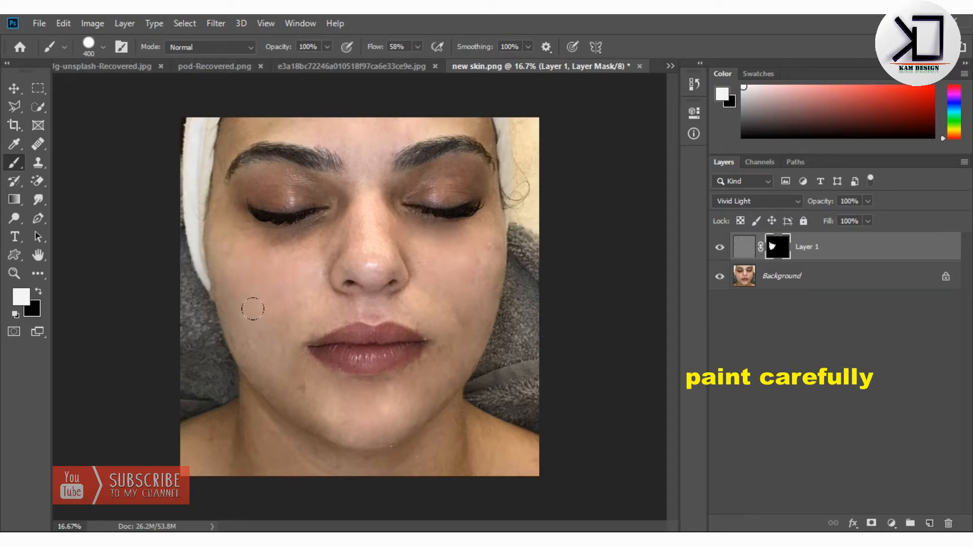
key("bracketleft")
key("bracketleft")
key("bracketleft")
key("bracketleft")
mouse_move(269, 336)
left_mouse_down()
mouse_move(302, 376)
mouse_move(280, 356)
mouse_move(272, 389)
mouse_move(294, 376)
mouse_move(315, 404)
mouse_move(243, 340)
mouse_move(276, 382)
mouse_move(243, 343)
mouse_move(274, 352)
left_mouse_up()
Paint white on the mask with a 200 pixel brush over the nose, cheeks, chin, upper lip and area between the brows.
key("bracketright")
key("bracketright")
key("bracketright")
key("bracketright")
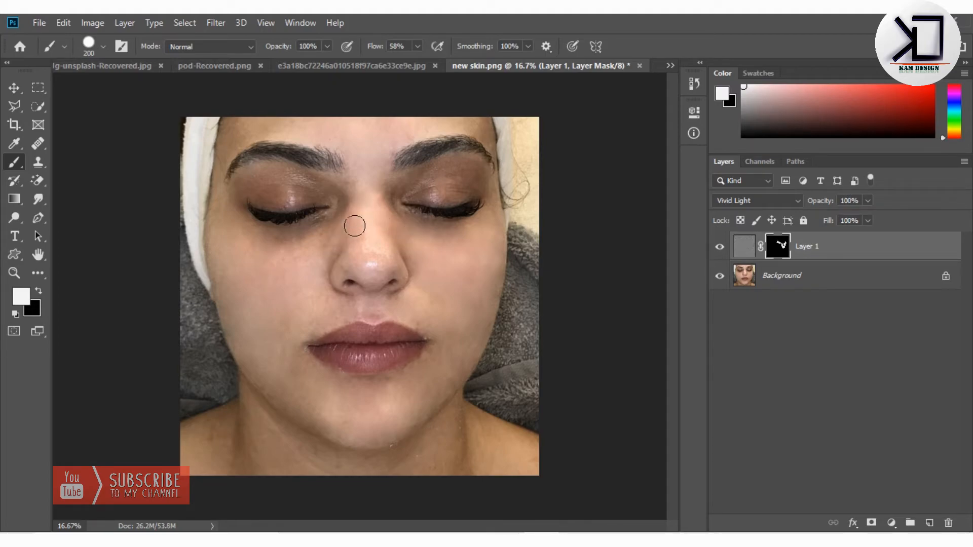
left_click_drag(386, 249, 358, 241)
mouse_move(311, 263)
left_mouse_down()
mouse_move(290, 270)
mouse_move(311, 250)
mouse_move(280, 276)
mouse_move(300, 255)
mouse_move(278, 304)
mouse_move(262, 248)
mouse_move(282, 292)
mouse_move(284, 265)
mouse_move(242, 300)
mouse_move(225, 238)
mouse_move(269, 311)
left_mouse_up()
left_click_drag(239, 282, 232, 264)
mouse_move(454, 347)
left_mouse_down()
mouse_move(460, 336)
mouse_move(400, 408)
mouse_move(447, 383)
left_mouse_up()
mouse_move(333, 393)
left_mouse_down()
mouse_move(307, 379)
mouse_move(353, 409)
mouse_move(294, 361)
mouse_move(304, 366)
mouse_move(338, 393)
mouse_move(266, 355)
mouse_move(301, 388)
mouse_move(261, 372)
mouse_move(340, 406)
mouse_move(302, 394)
mouse_move(338, 415)
mouse_move(314, 408)
left_mouse_up()
left_click_drag(379, 306, 395, 305)
mouse_move(390, 215)
left_mouse_down()
mouse_move(380, 182)
mouse_move(391, 190)
left_mouse_up()
mouse_move(268, 310)
left_mouse_down()
mouse_move(258, 287)
mouse_move(246, 337)
left_mouse_up()
Switch to File Explorer's photoshop folder and place the original acne portrait in the "new skin" document as the top layer.
mouse_move(365, 530)
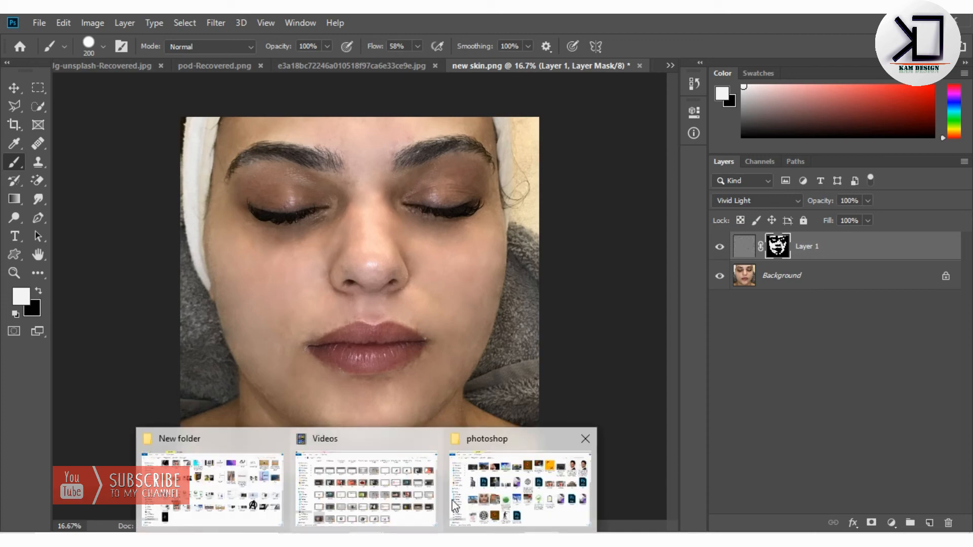
left_click(532, 486)
scroll(923, 185, "up", 2)
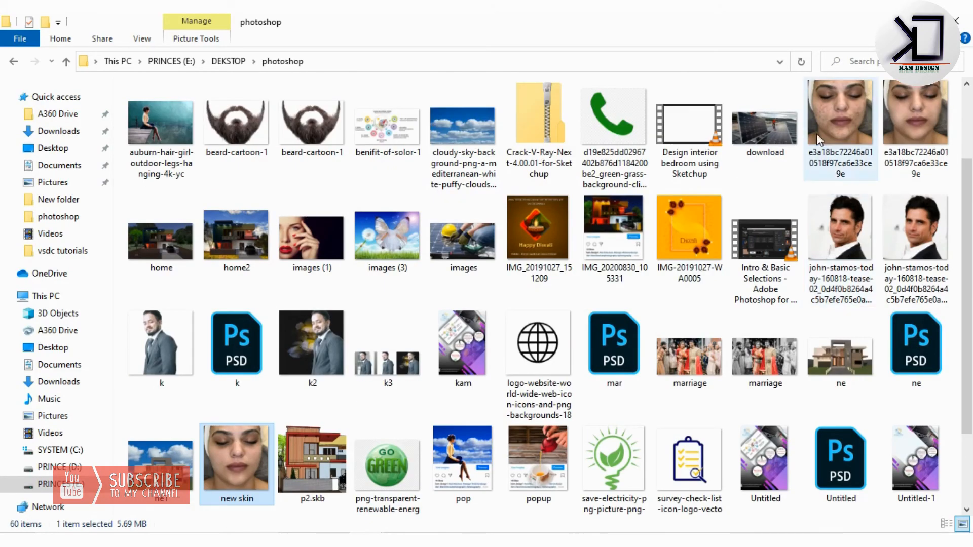
left_click_drag(834, 117, 360, 264)
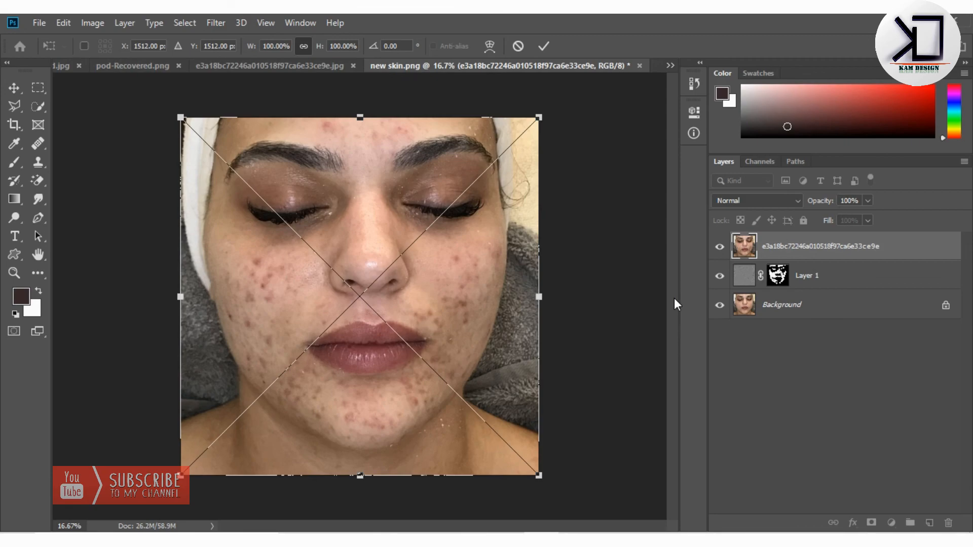
key("b")
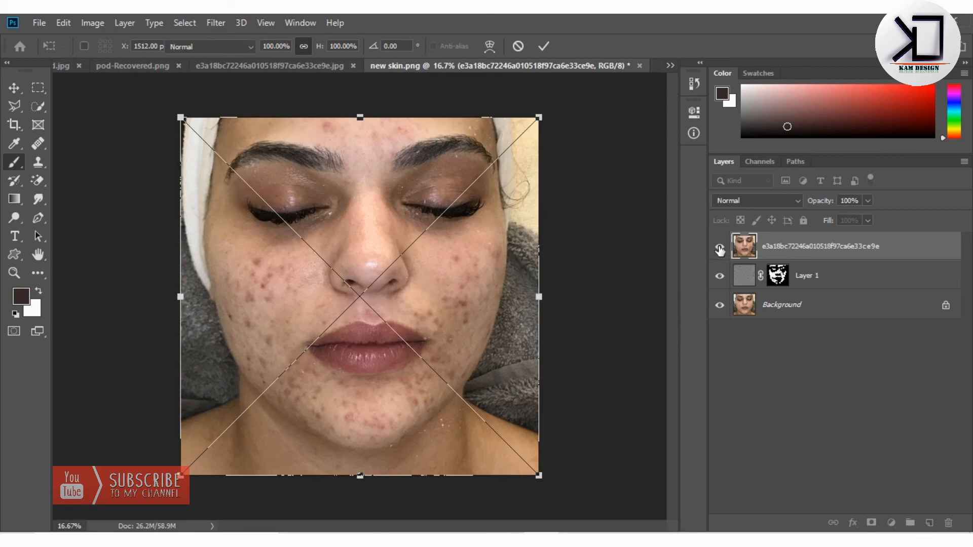
Toggle the placed original portrait's visibility repeatedly to compare the skin before and after, ending with that layer hidden.
left_click(719, 248)
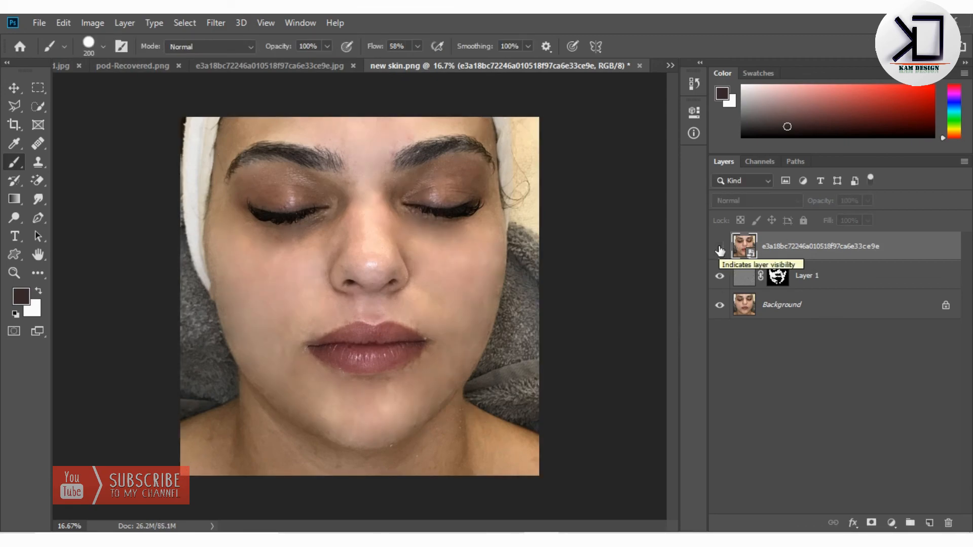
left_click(719, 248)
left_click(719, 248)
left_click(720, 248)
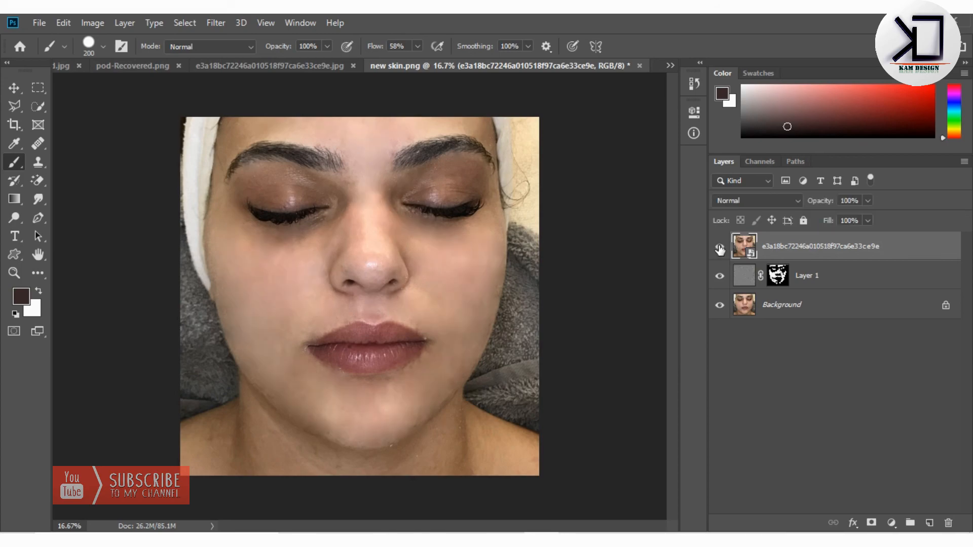
left_click(719, 248)
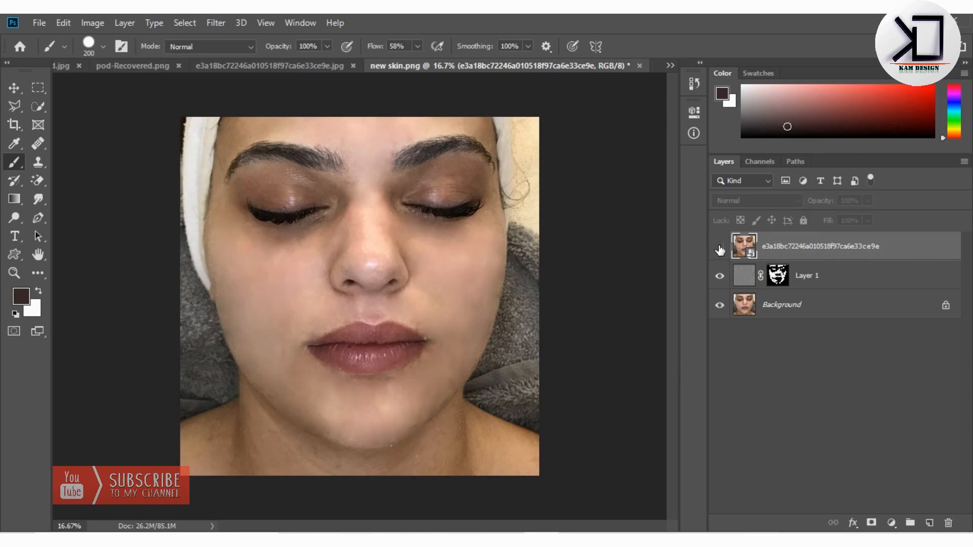
left_click(719, 248)
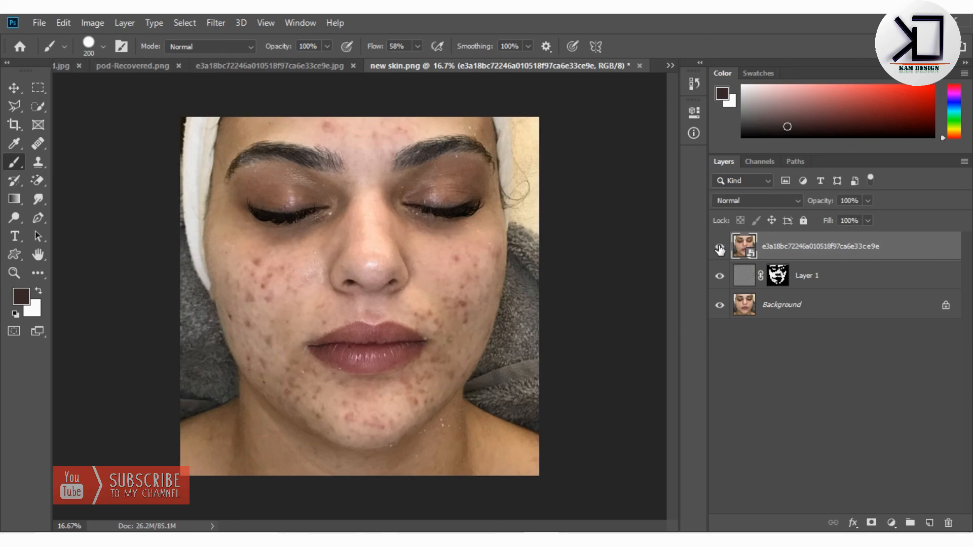
left_click(719, 248)
left_click(720, 248)
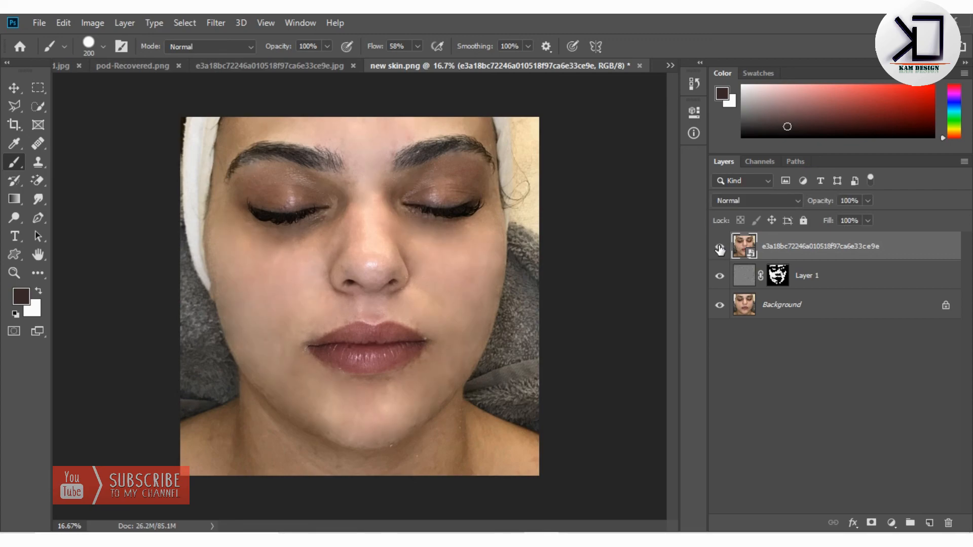
left_click(719, 248)
left_click(720, 249)
left_click(720, 248)
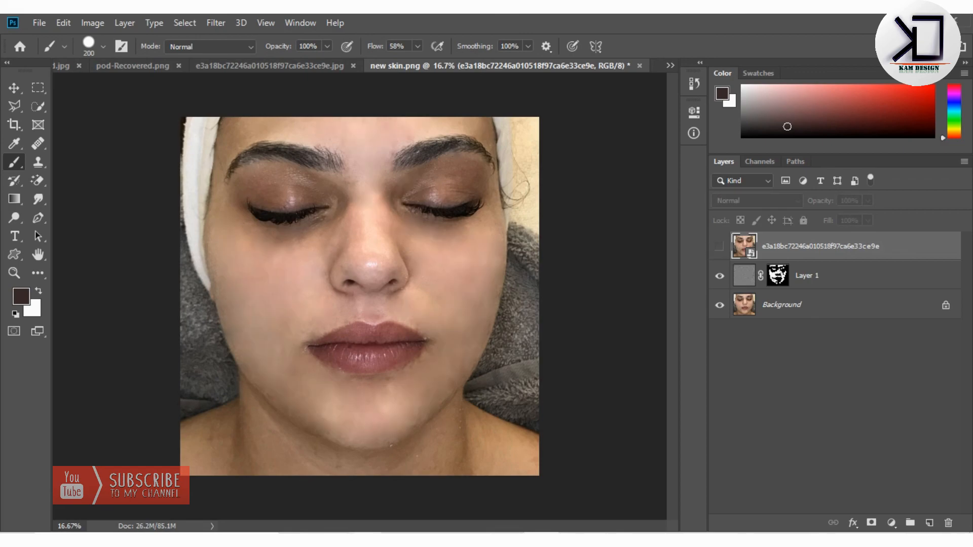